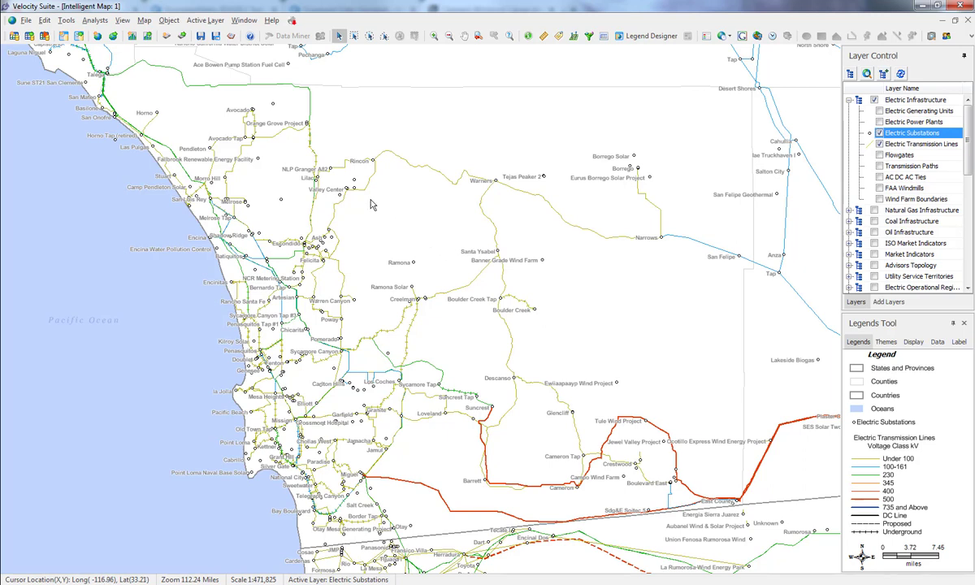
- Start a query on the Electric Substations layer and add a filter restricting County to San Diego
click(216, 22)
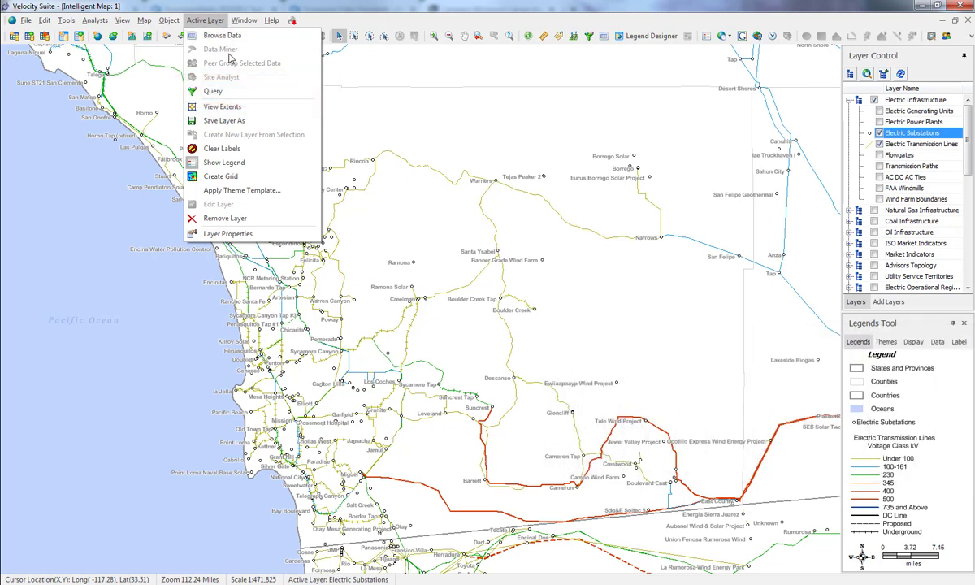
click(232, 91)
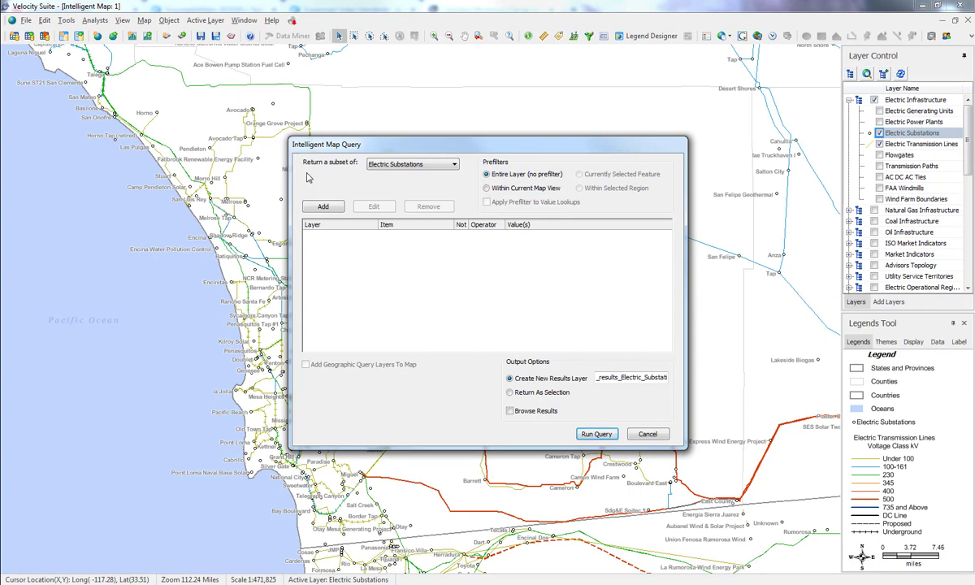
click(324, 208)
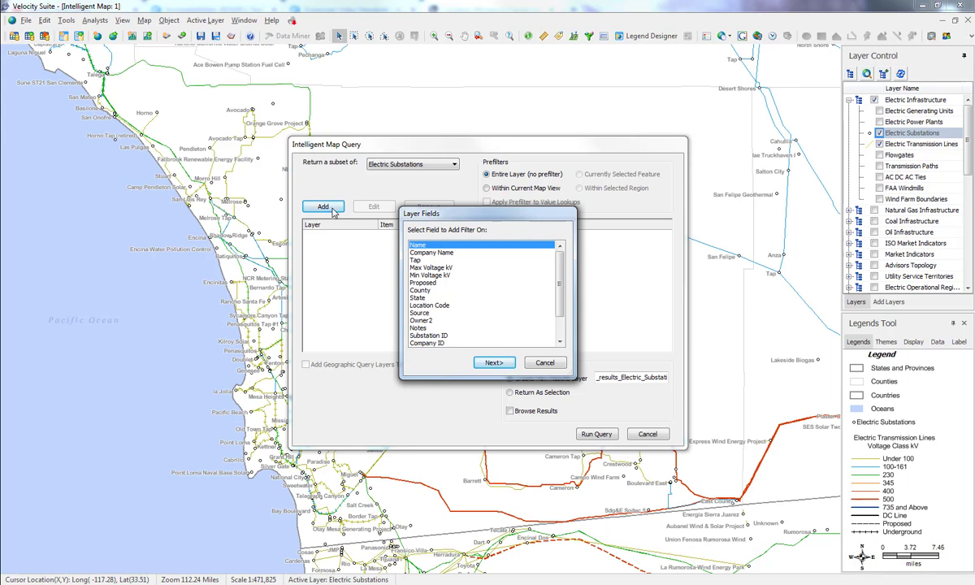
click(422, 292)
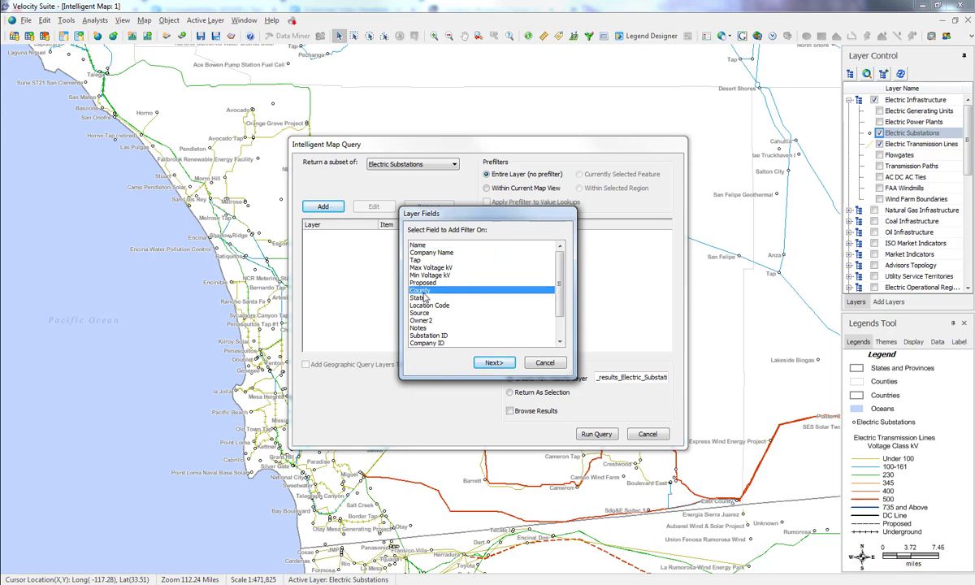
click(494, 363)
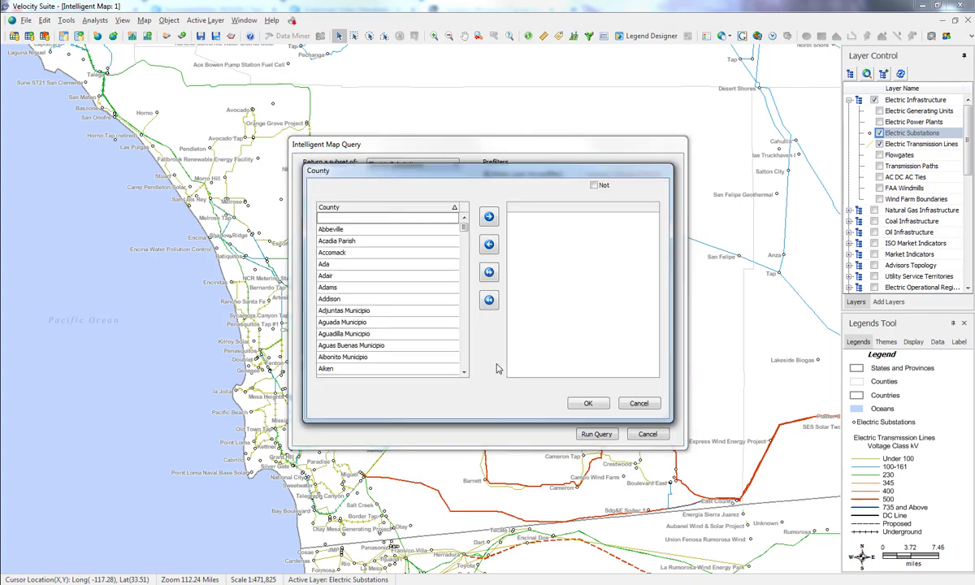
click(405, 289)
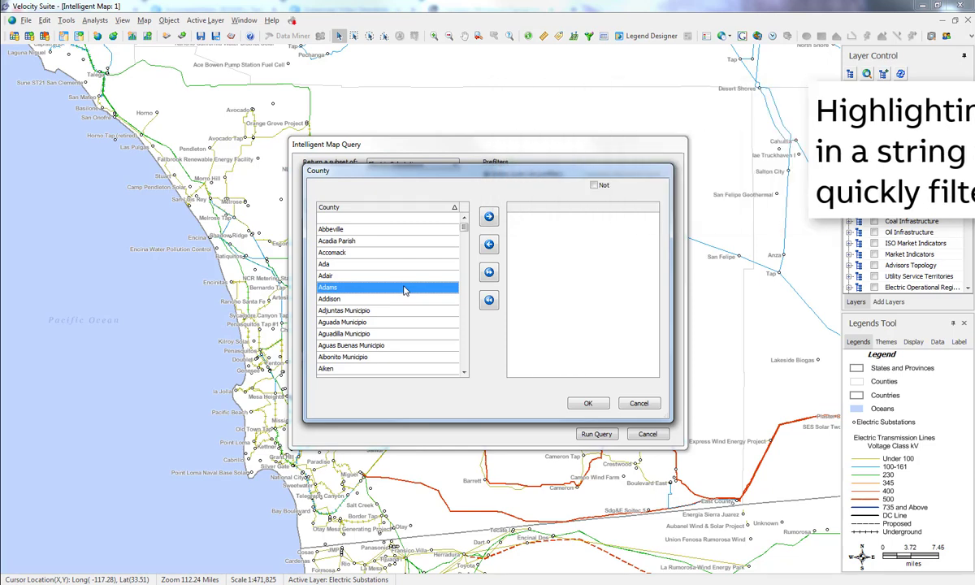
text(san)
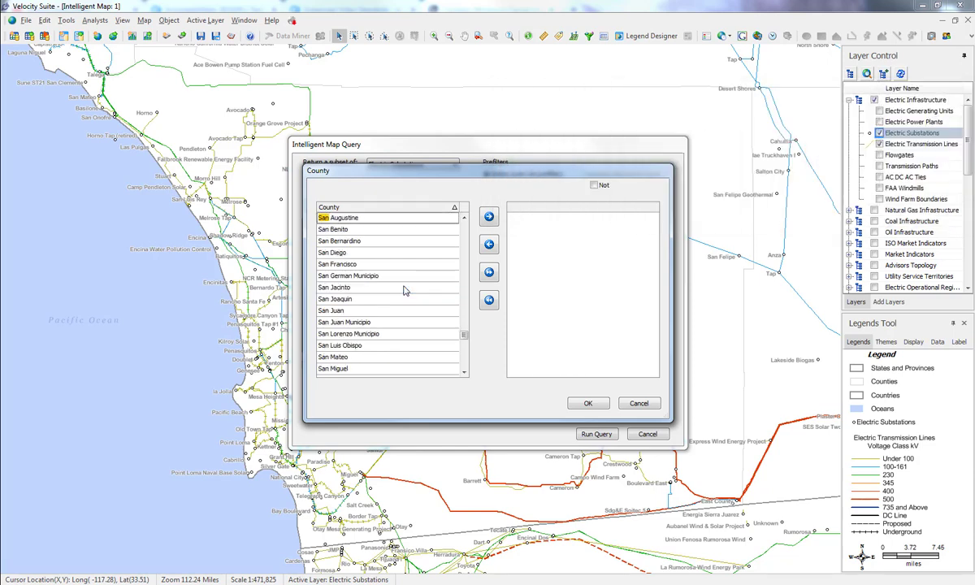
text( diego)
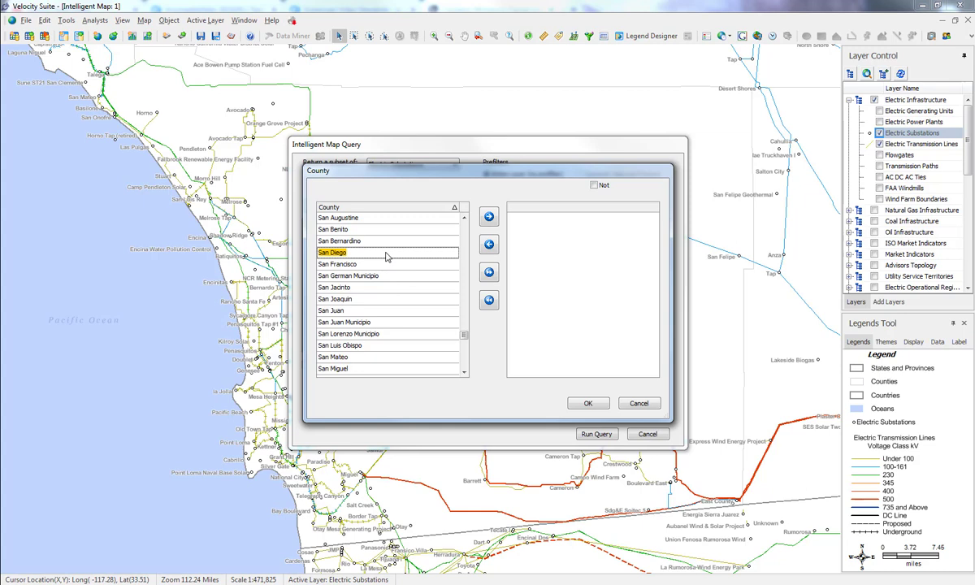
click(386, 253)
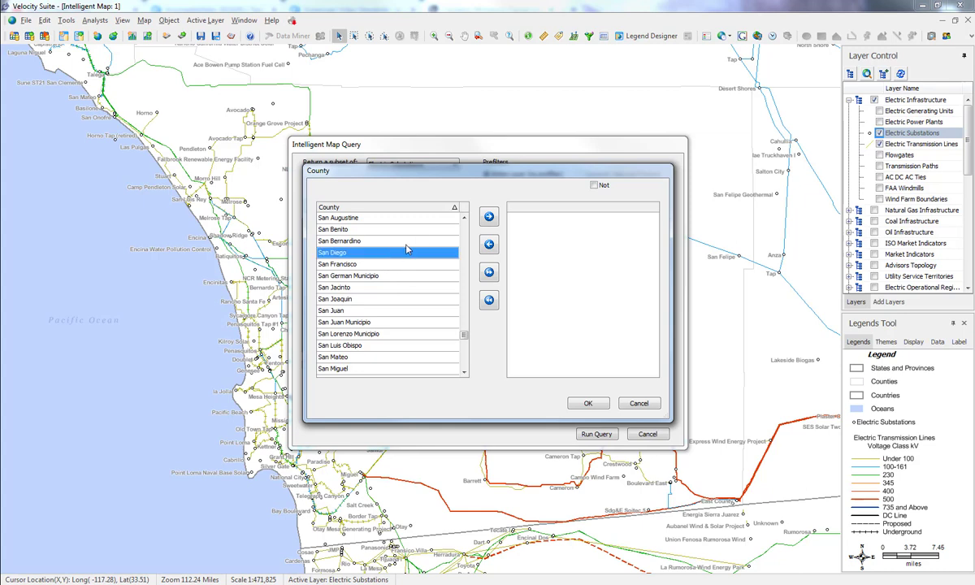
click(488, 218)
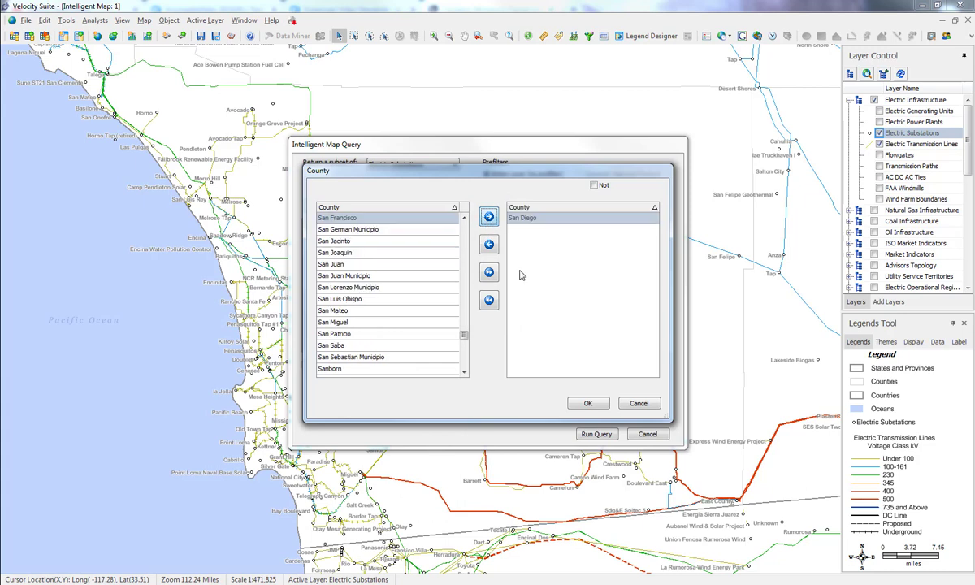
click(588, 403)
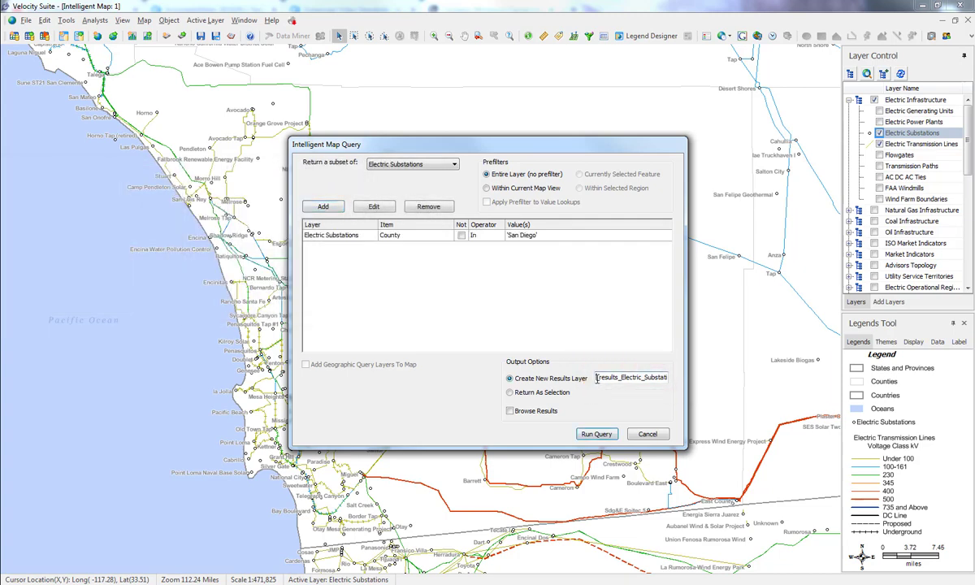
- Name the new results layer San Diego County Substations, then run the query and accept its results
drag(596, 378, 682, 380)
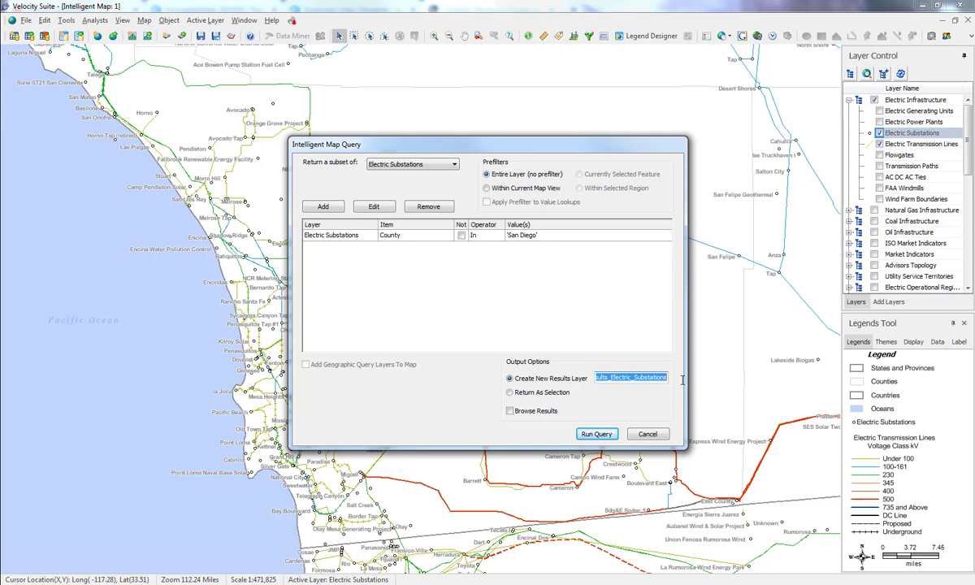
text(San Di)
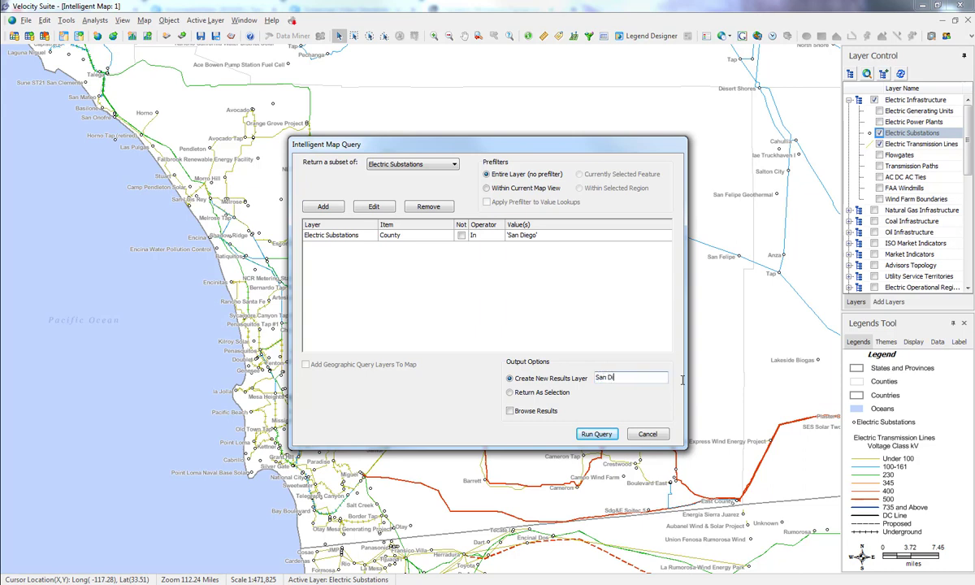
text(ego County Substations)
click(597, 434)
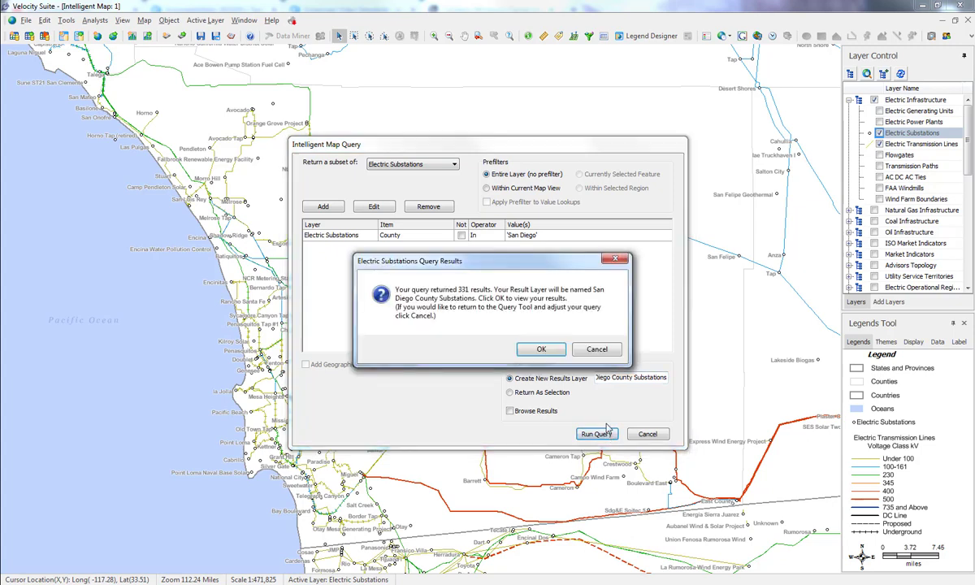
click(552, 354)
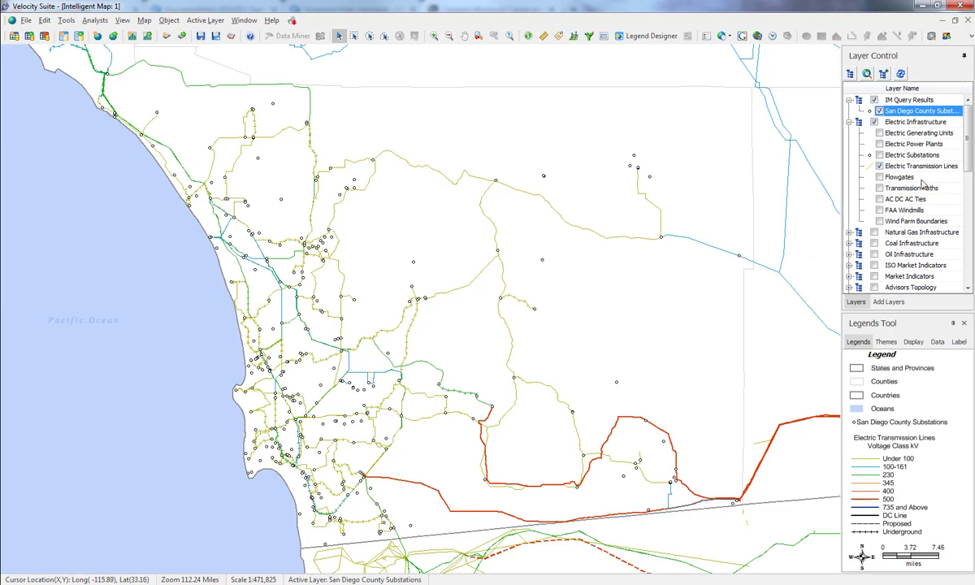
- Make Counties the active layer and select San Diego County on the map
scroll(908, 158, down, 4)
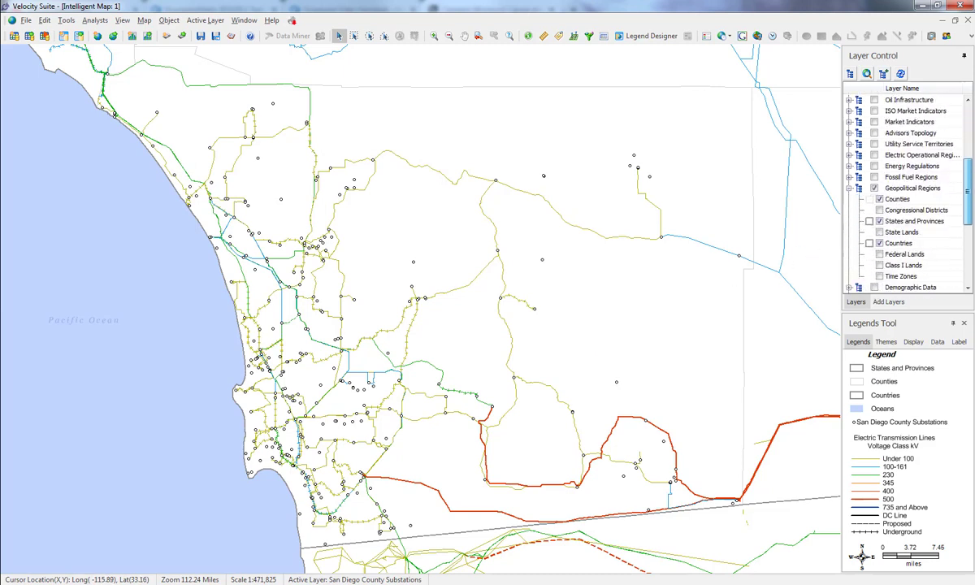
scroll(908, 168, down, 3)
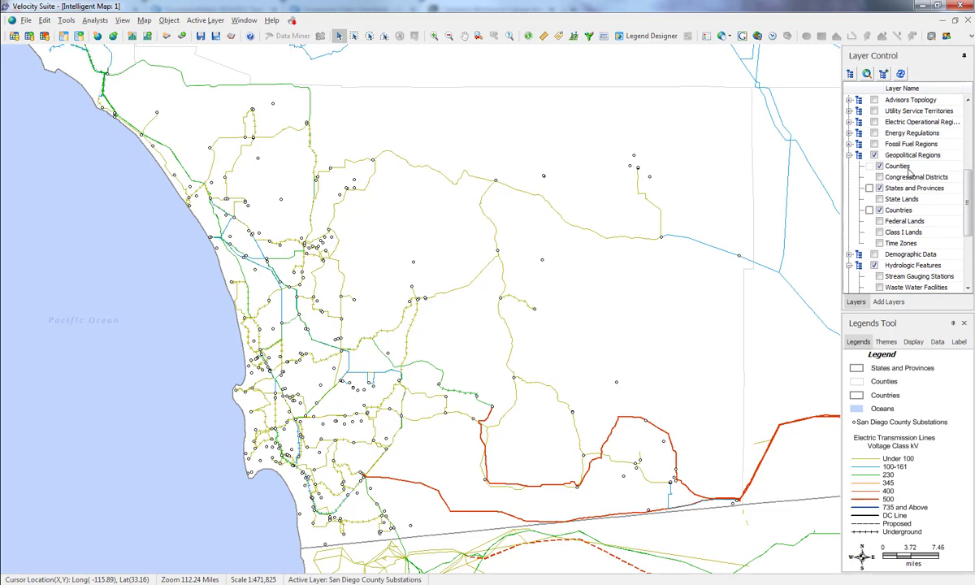
click(907, 167)
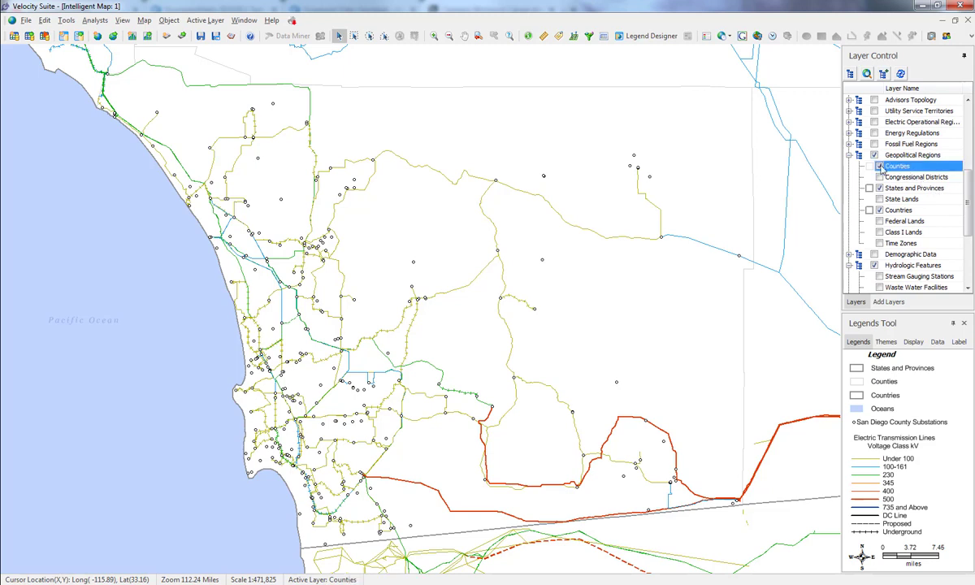
click(698, 157)
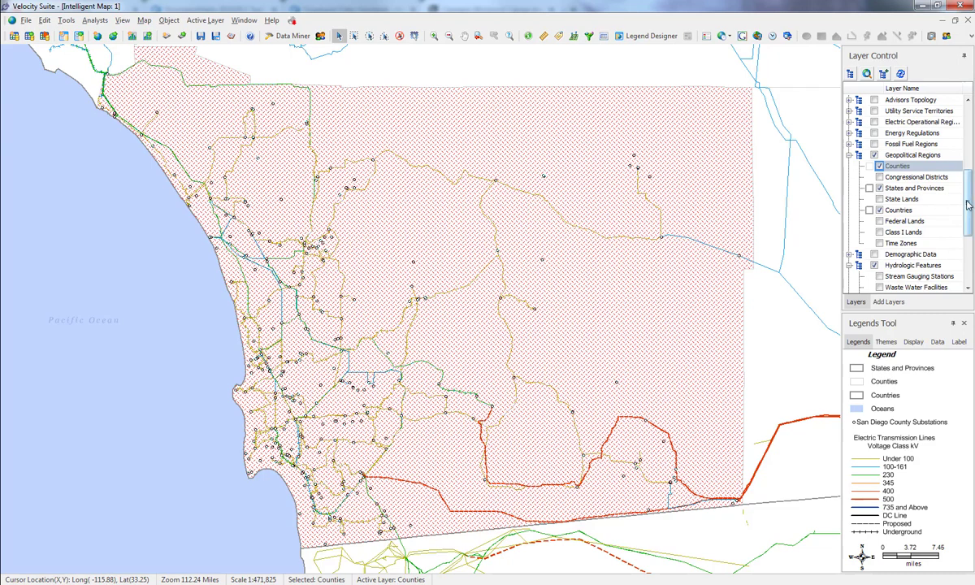
- Query the Electric Transmission Lines within the selected region and output them to a new layer named San Diego County Transmission Lines
drag(968, 205, 968, 137)
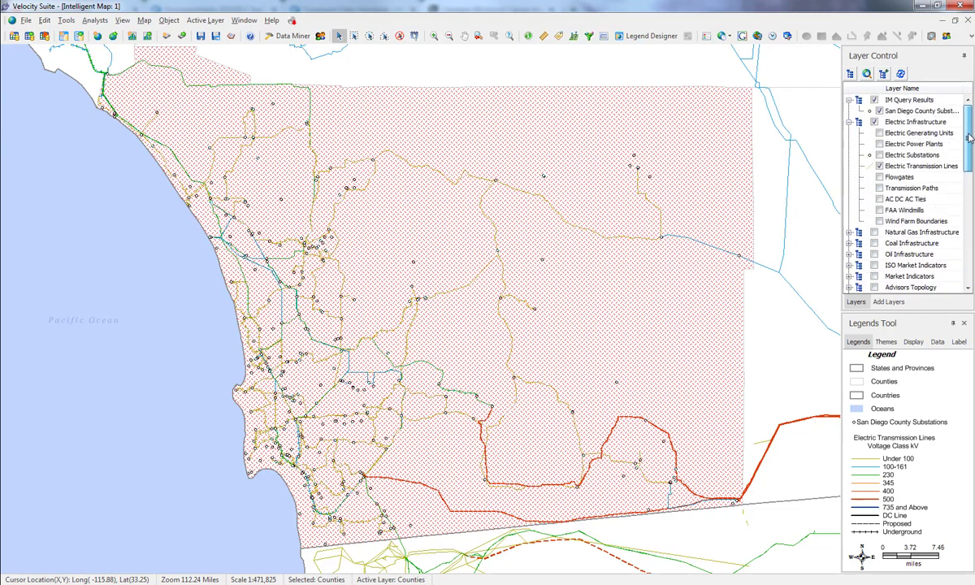
click(918, 166)
right_click(918, 168)
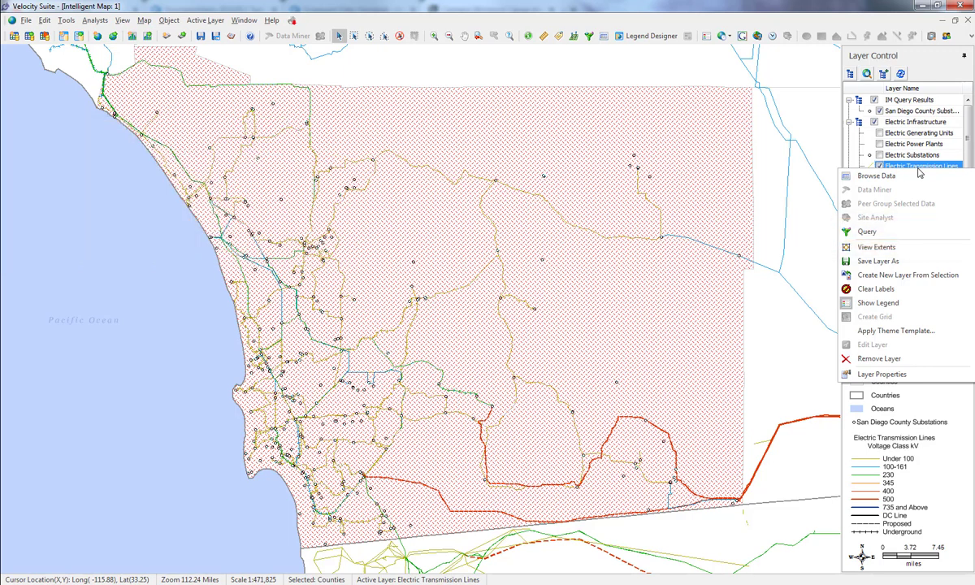
click(889, 232)
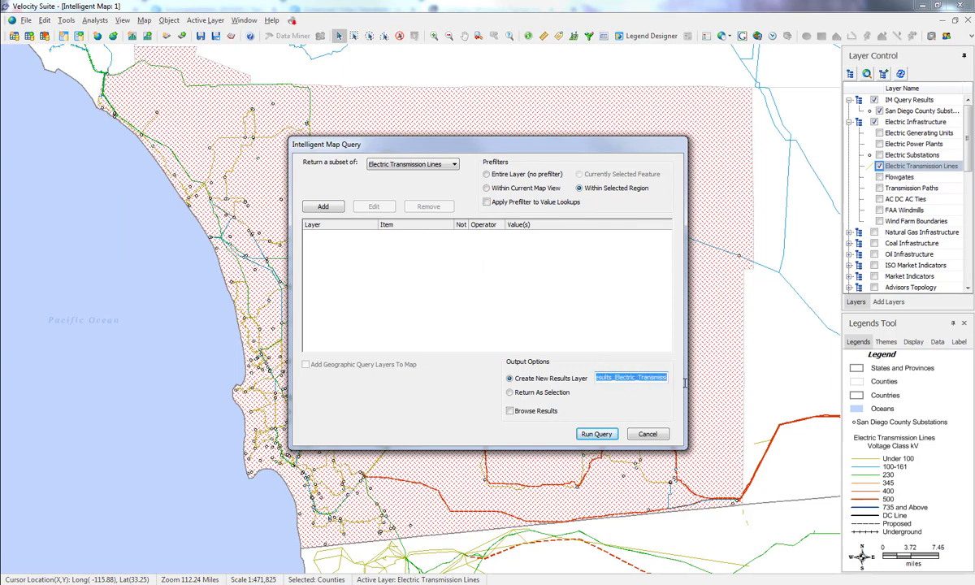
text(San Diego )
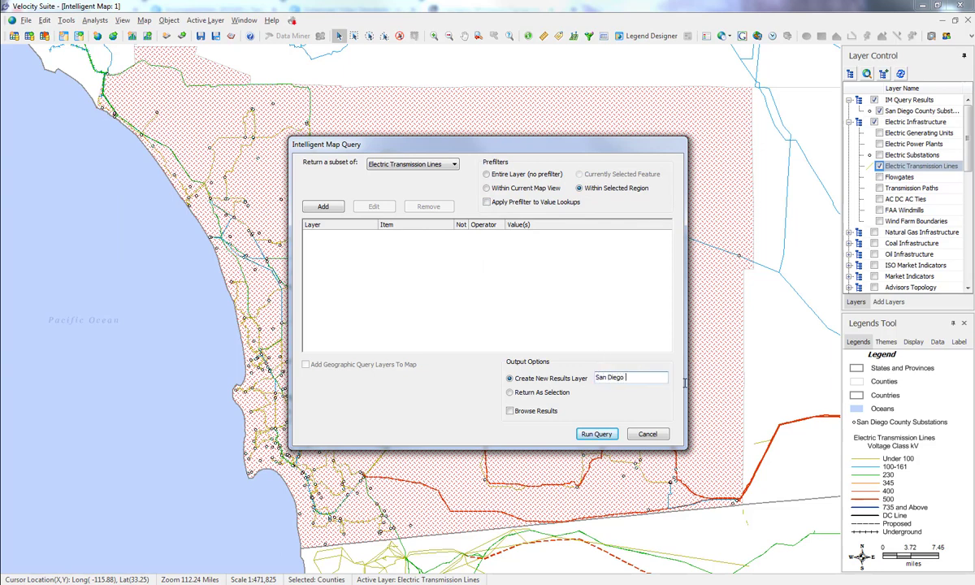
text(County Transmission Lines)
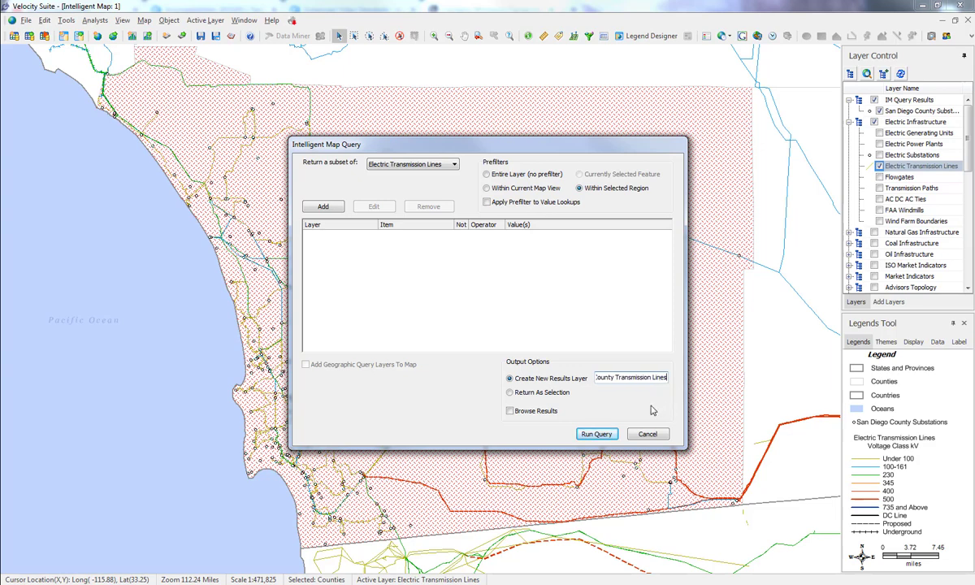
click(597, 434)
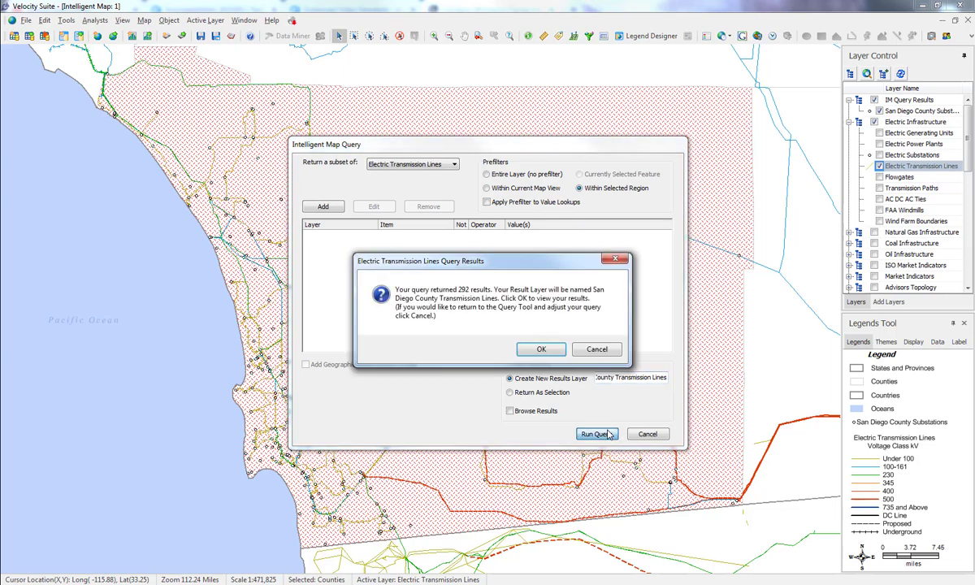
click(542, 349)
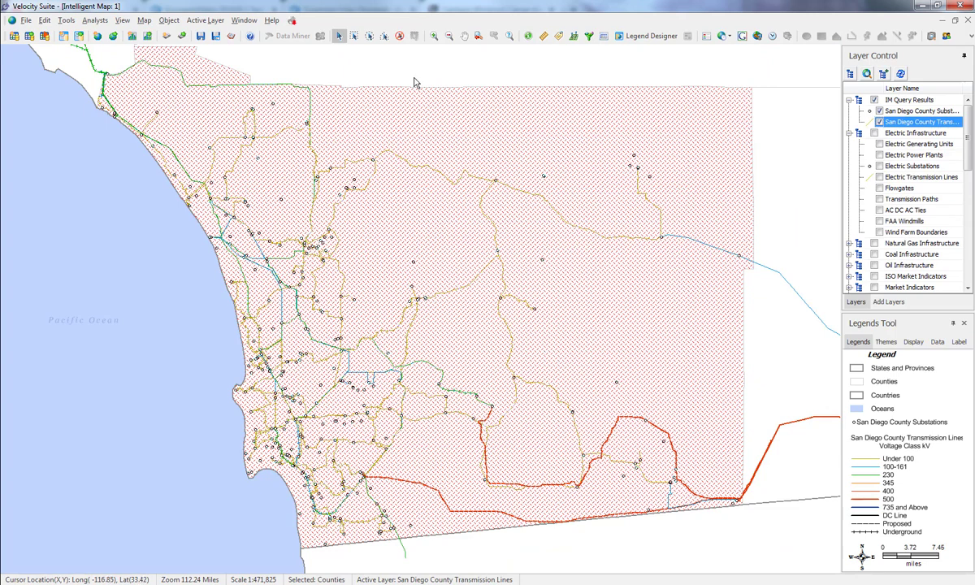
- Clear the county selection and fit the map view to the extents of the San Diego County Transmission Lines layer
click(399, 37)
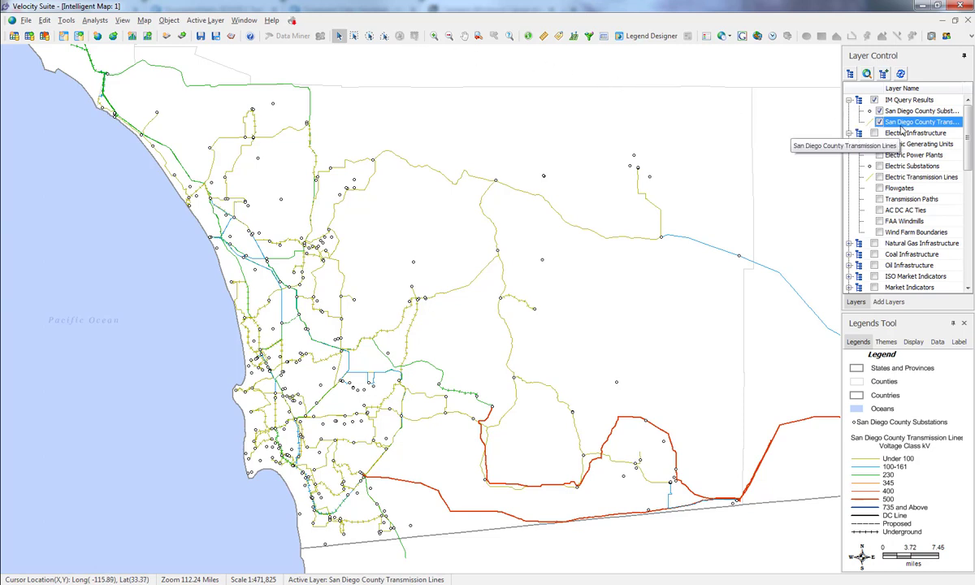
right_click(901, 123)
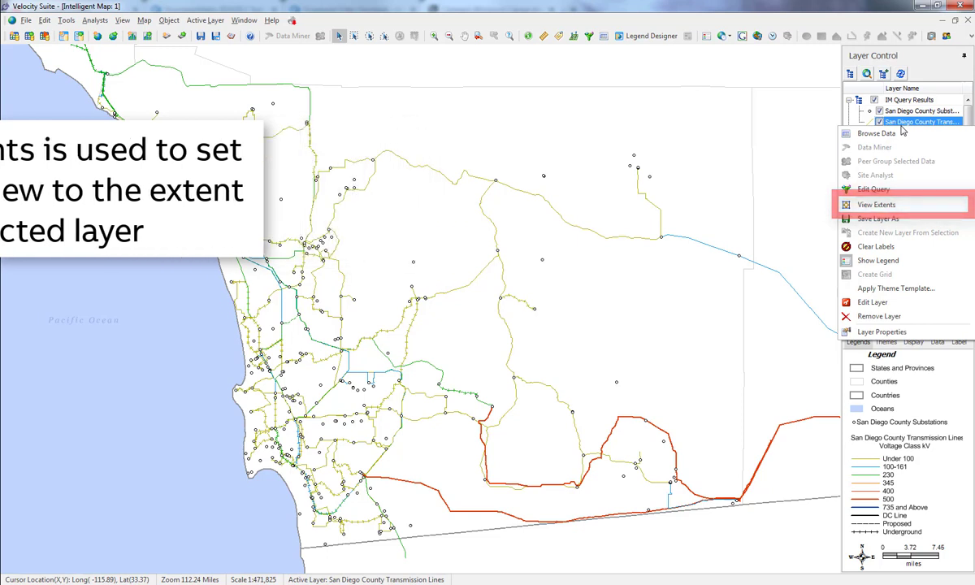
click(889, 206)
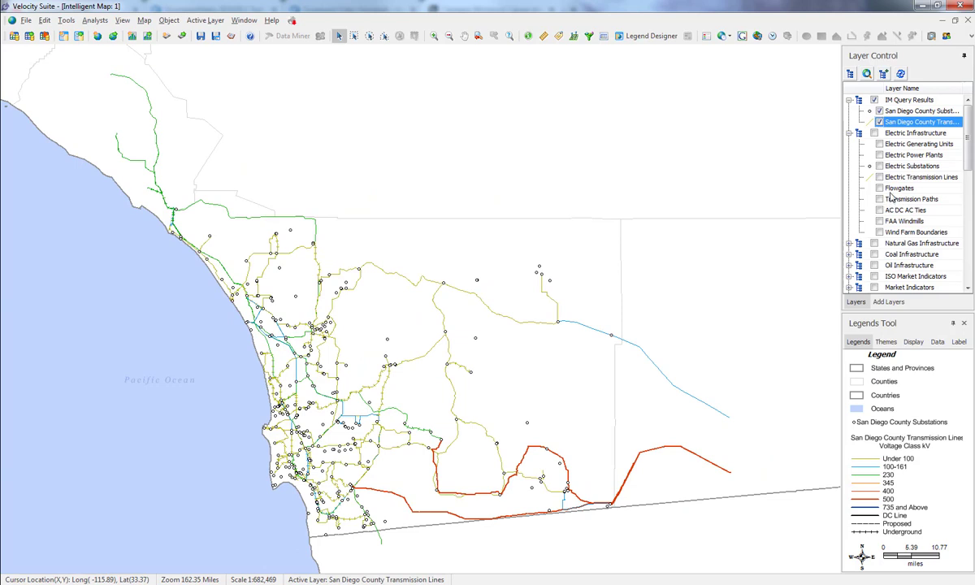
- Edit the query of the San Diego County Substations layer and remove its County filter condition
click(898, 115)
right_click(898, 114)
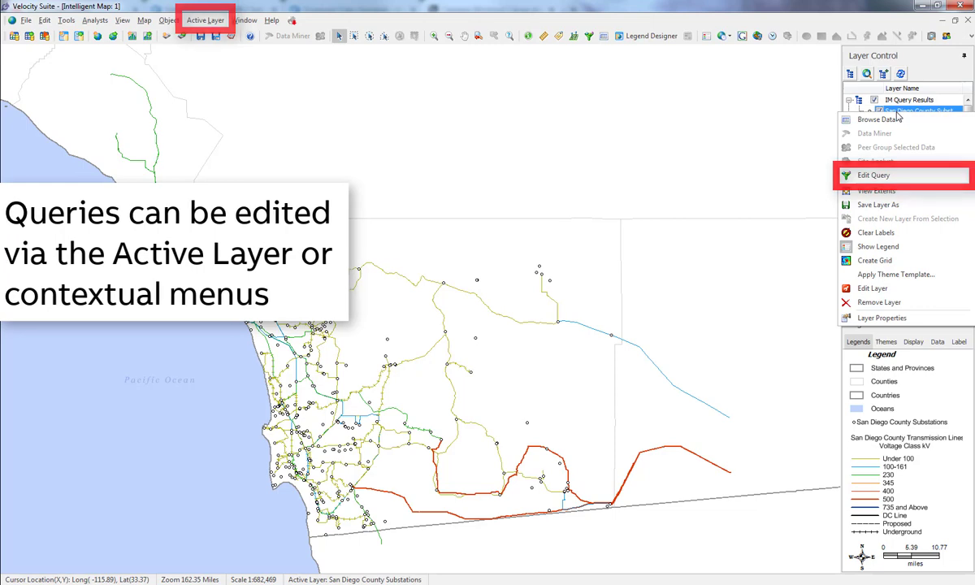
click(886, 177)
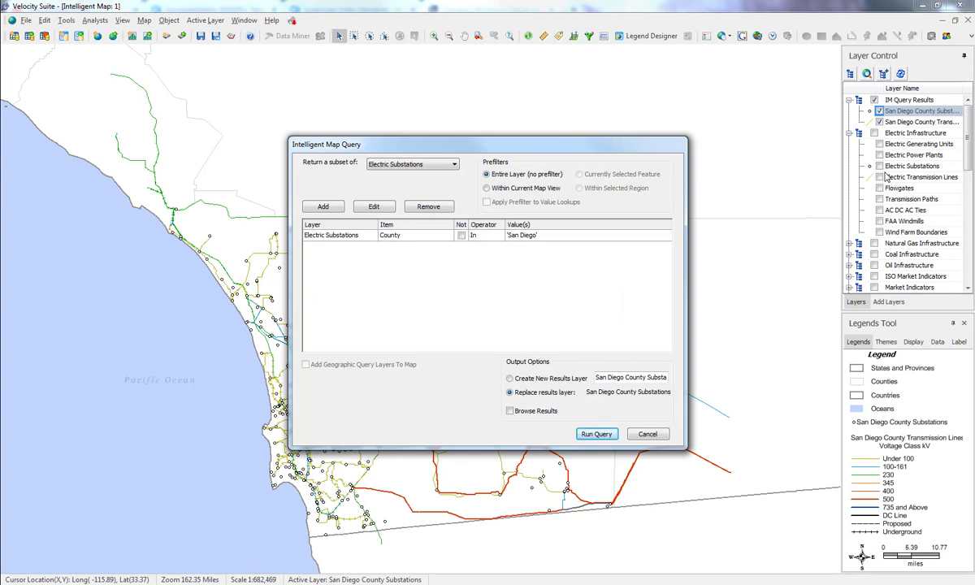
click(545, 236)
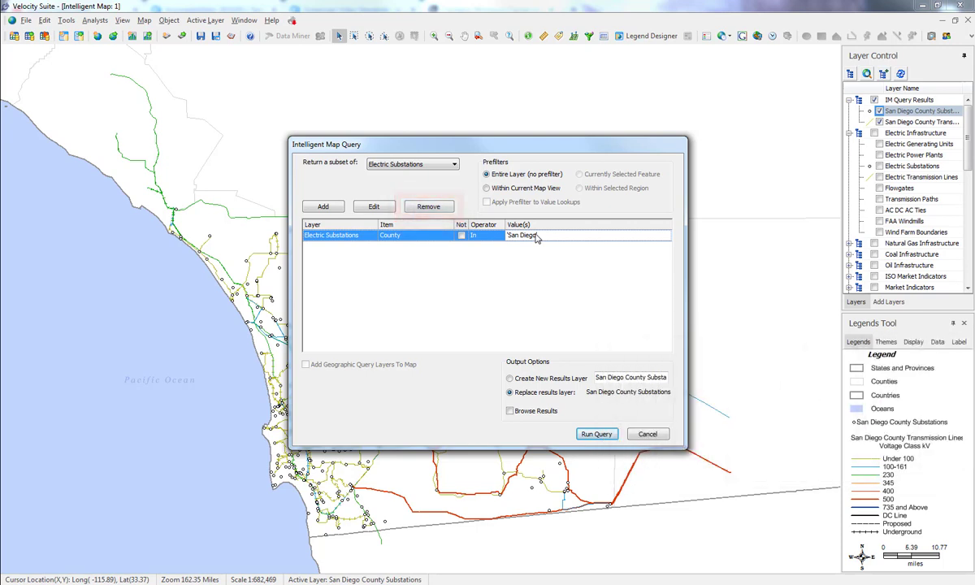
click(442, 208)
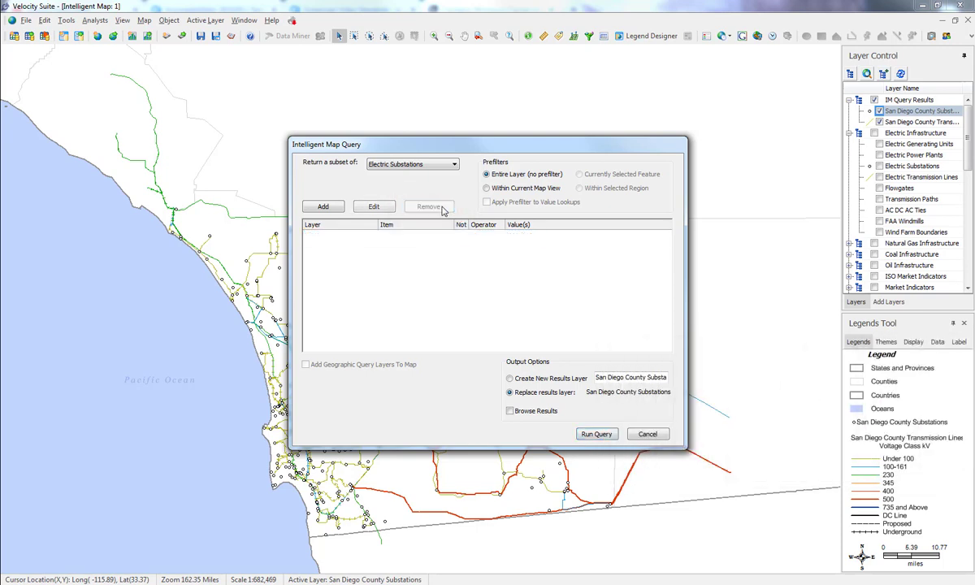
- Prefilter the substations query to the current map view, then run it to replace the San Diego County Substations results layer
click(489, 189)
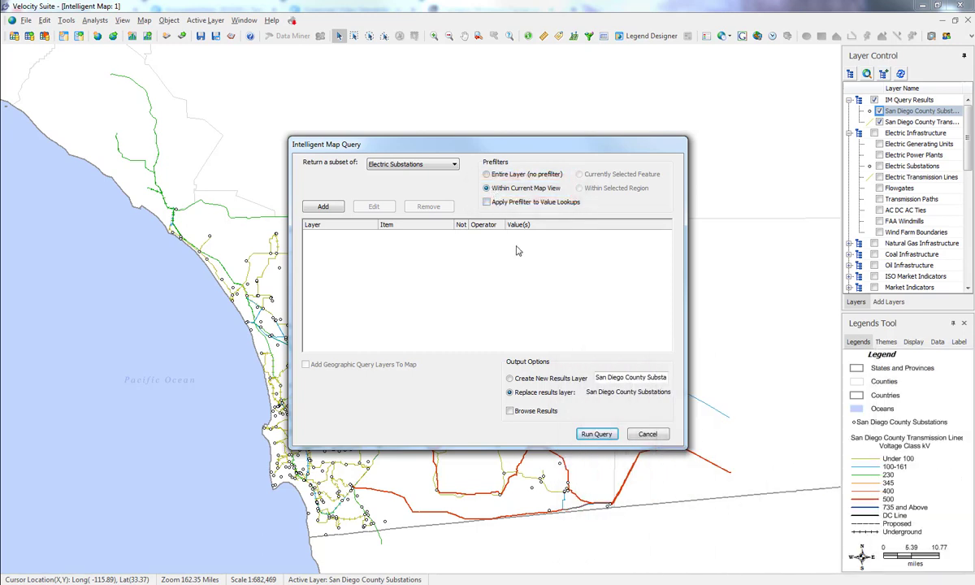
click(601, 434)
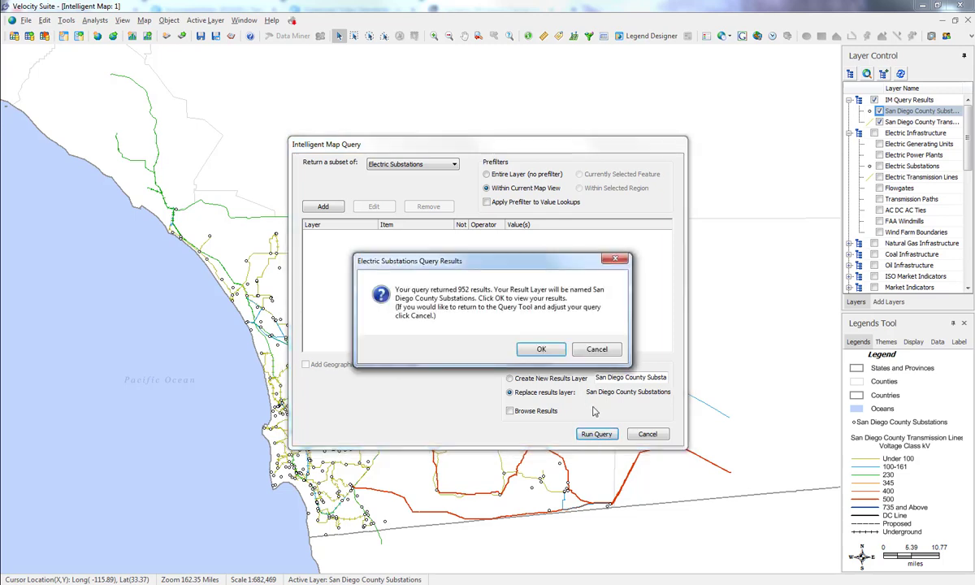
click(542, 350)
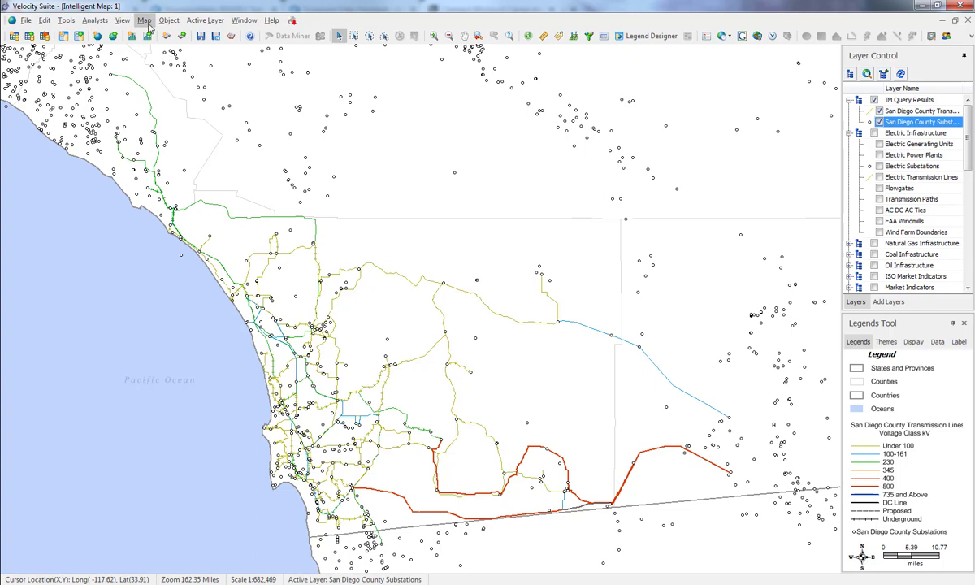
- Save the current map view under the name San Diego Transmission
click(145, 21)
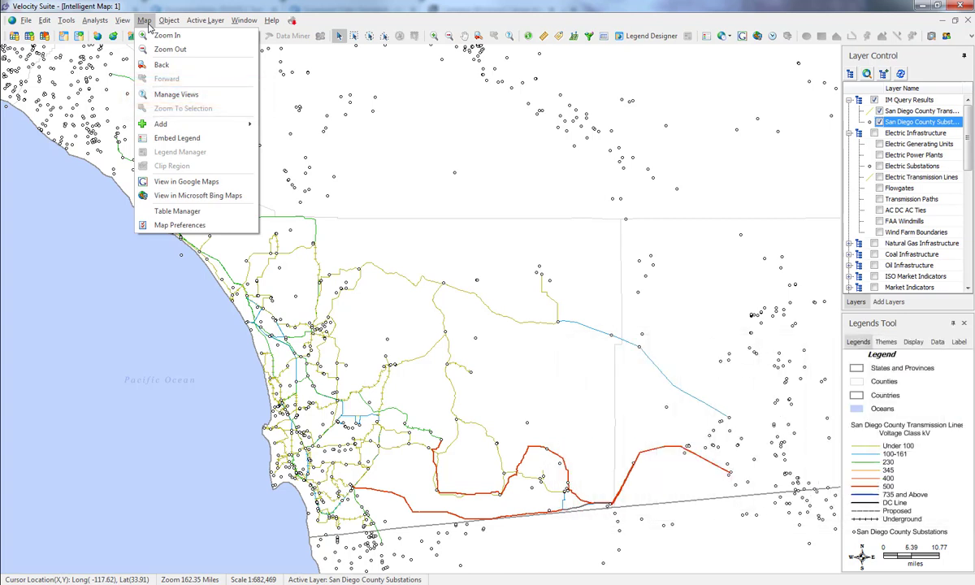
click(179, 95)
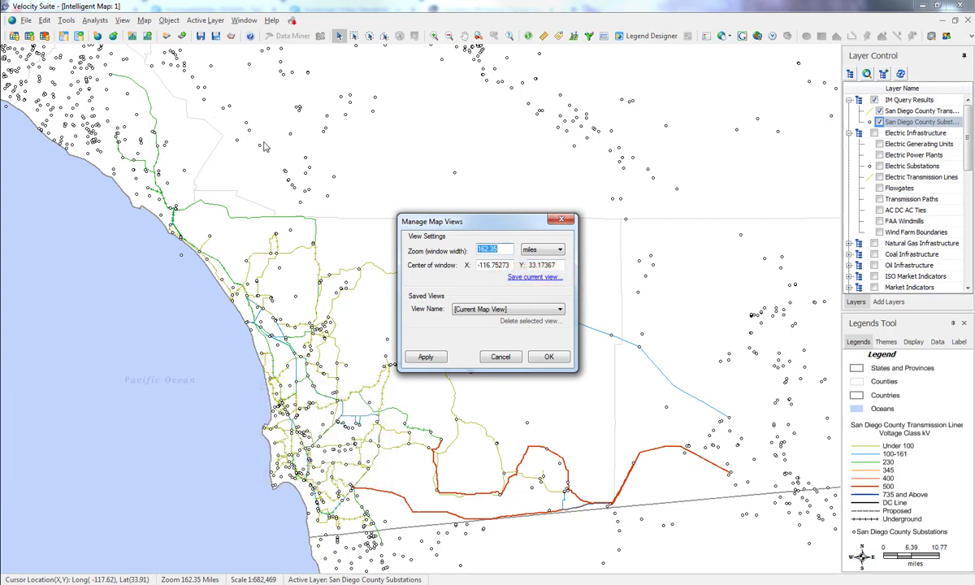
click(517, 277)
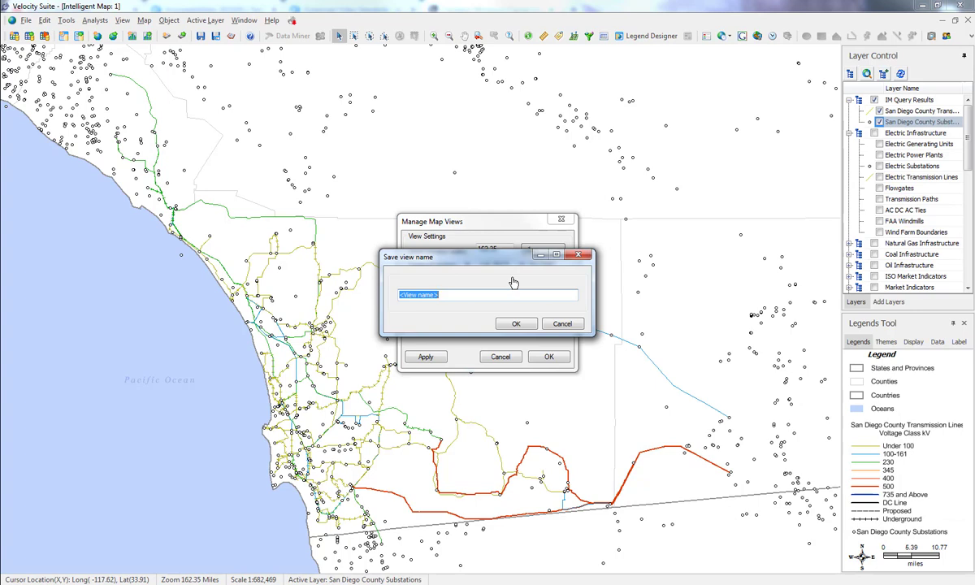
text(San Diego Transmission)
click(515, 323)
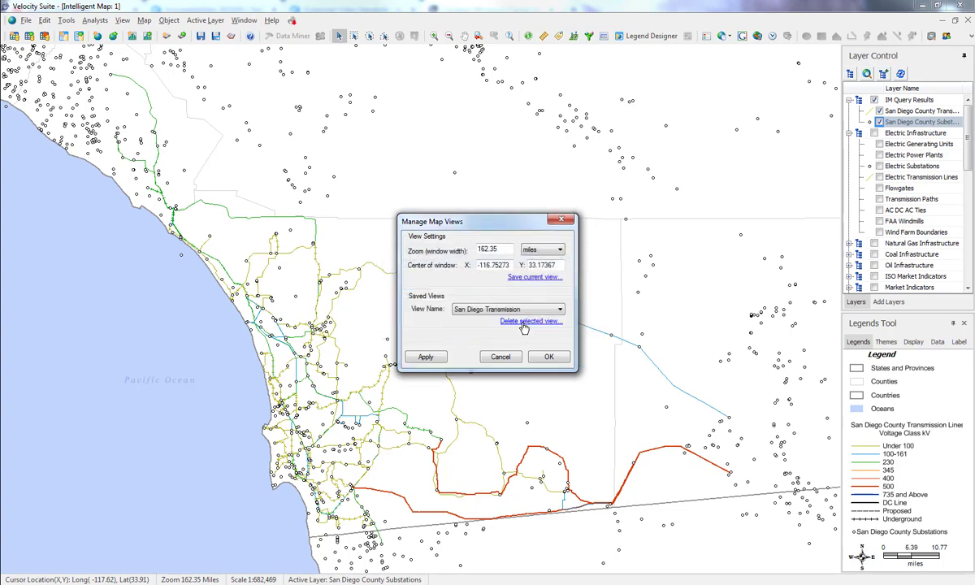
click(543, 357)
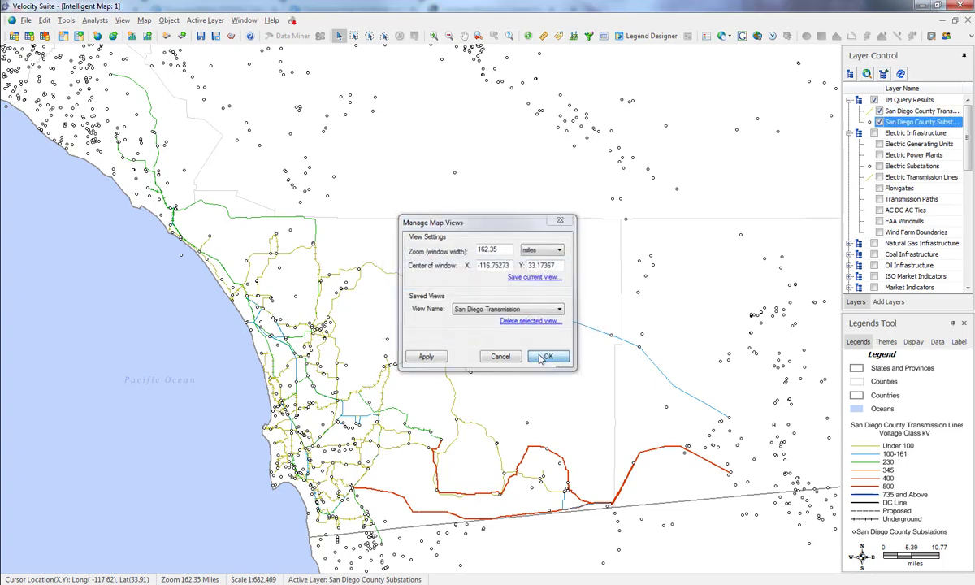